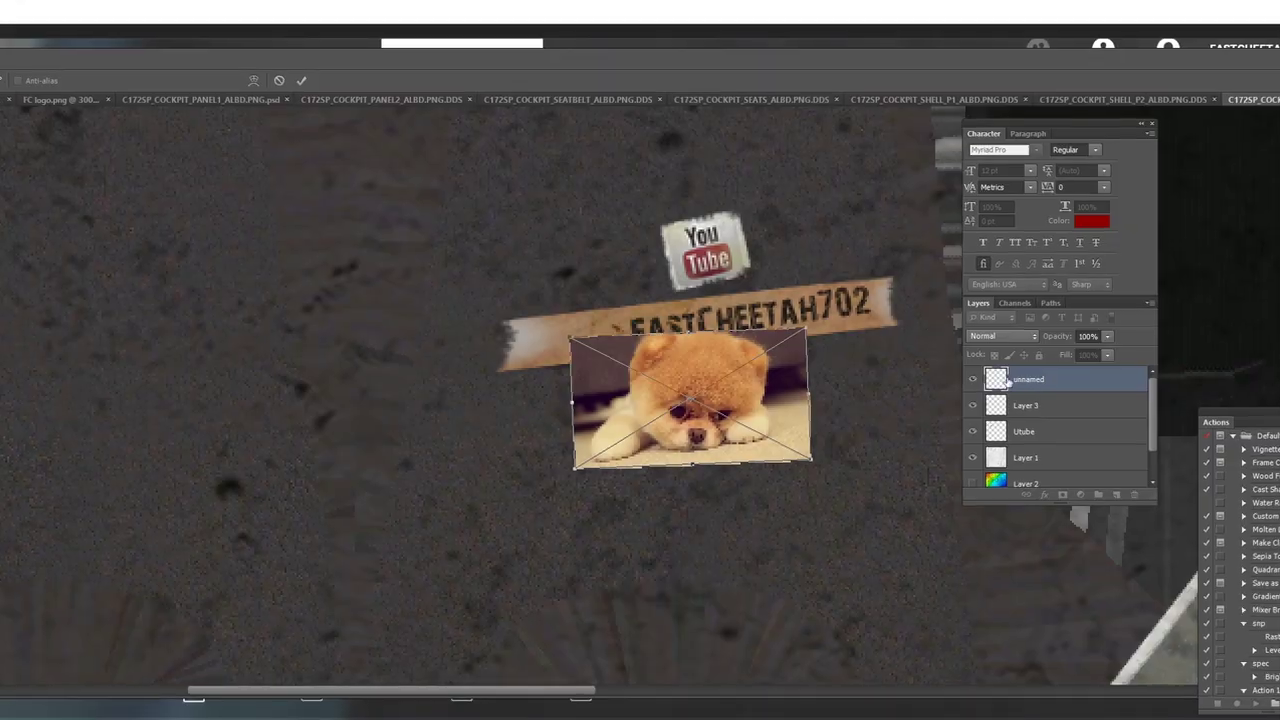
Commit the placed dog photo and move its layer between Layer 3 and Utube
{"action": "key", "text": "Return"}
{"action": "left_click_drag", "start_coordinate": [1007, 381], "coordinate": [1096, 427]}
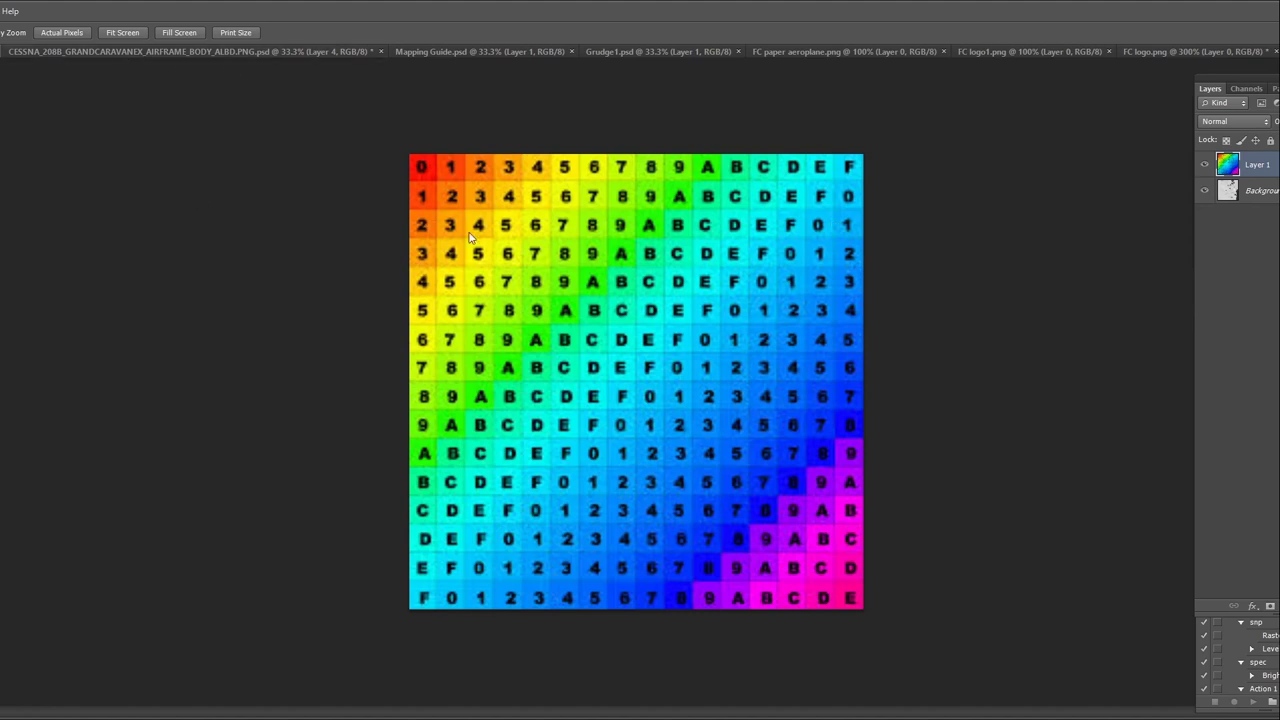
Bring up Save As for the rainbow-grid fuselage texture
{"action": "key", "text": "ctrl+shift+s"}
Save the grid texture in DDS format, replacing the existing C172SP_AIRFRAME_FUSELAGE_ALBD.PNG.dds
{"action": "left_click", "coordinate": [772, 391]}
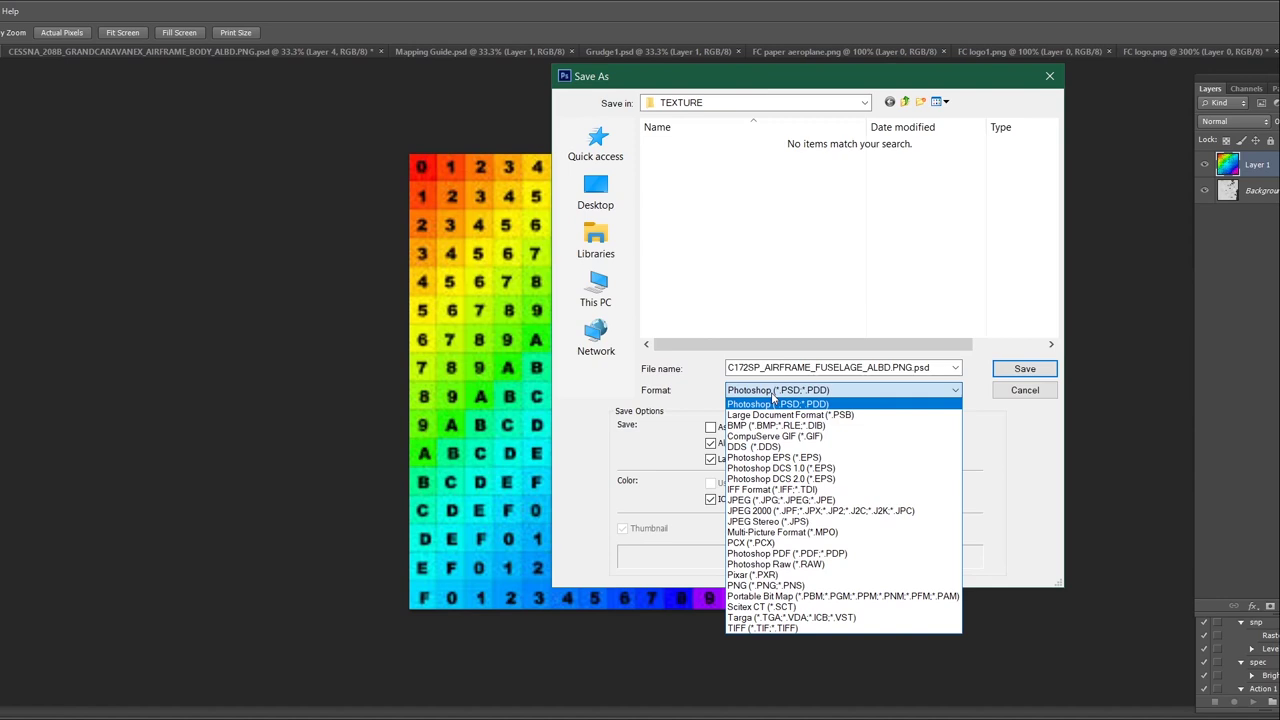
{"action": "left_click", "coordinate": [768, 447]}
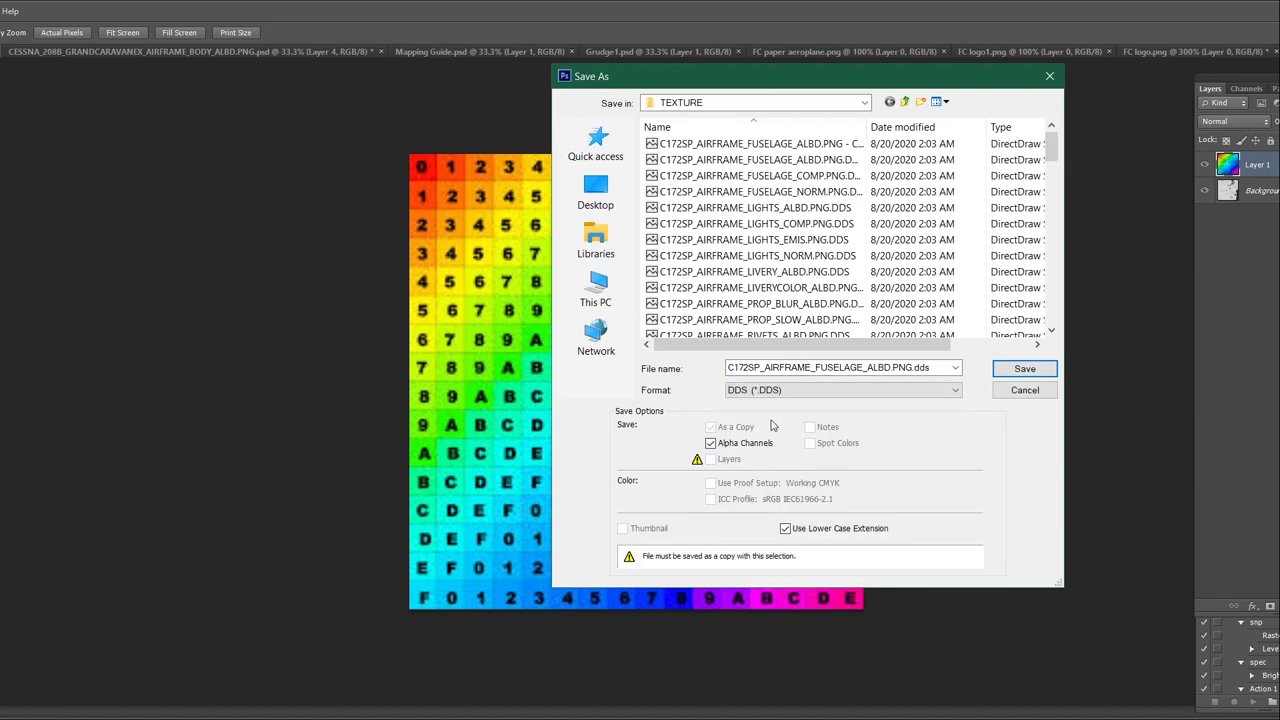
{"action": "left_click", "coordinate": [1027, 370]}
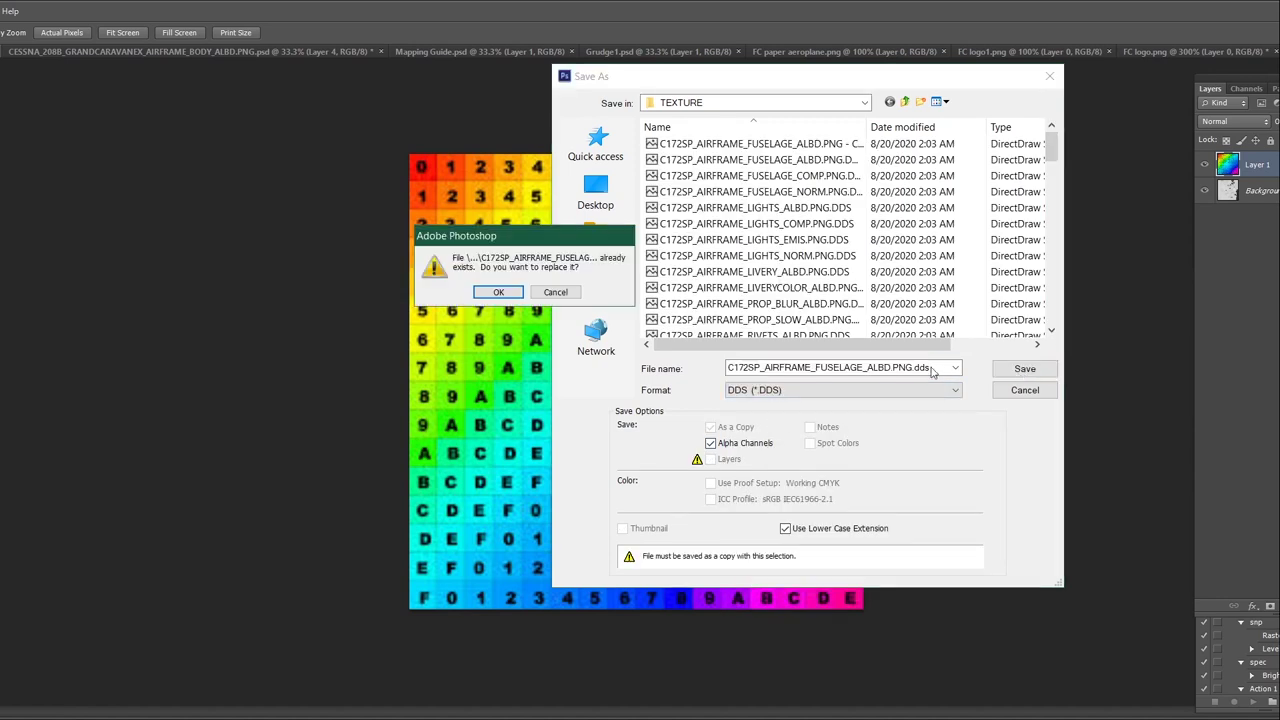
{"action": "left_click", "coordinate": [499, 292]}
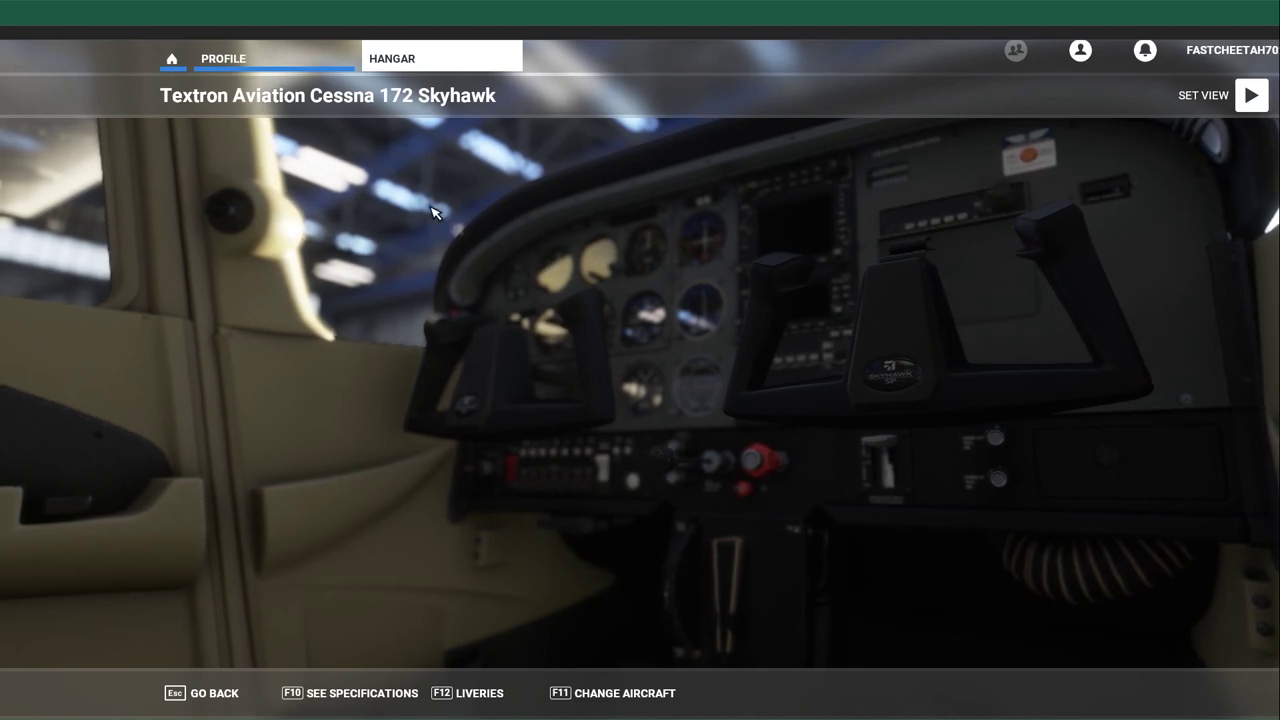
Reload My Hangar from Home and Profile to preview the grid on the Cessna
{"action": "left_click", "coordinate": [172, 58]}
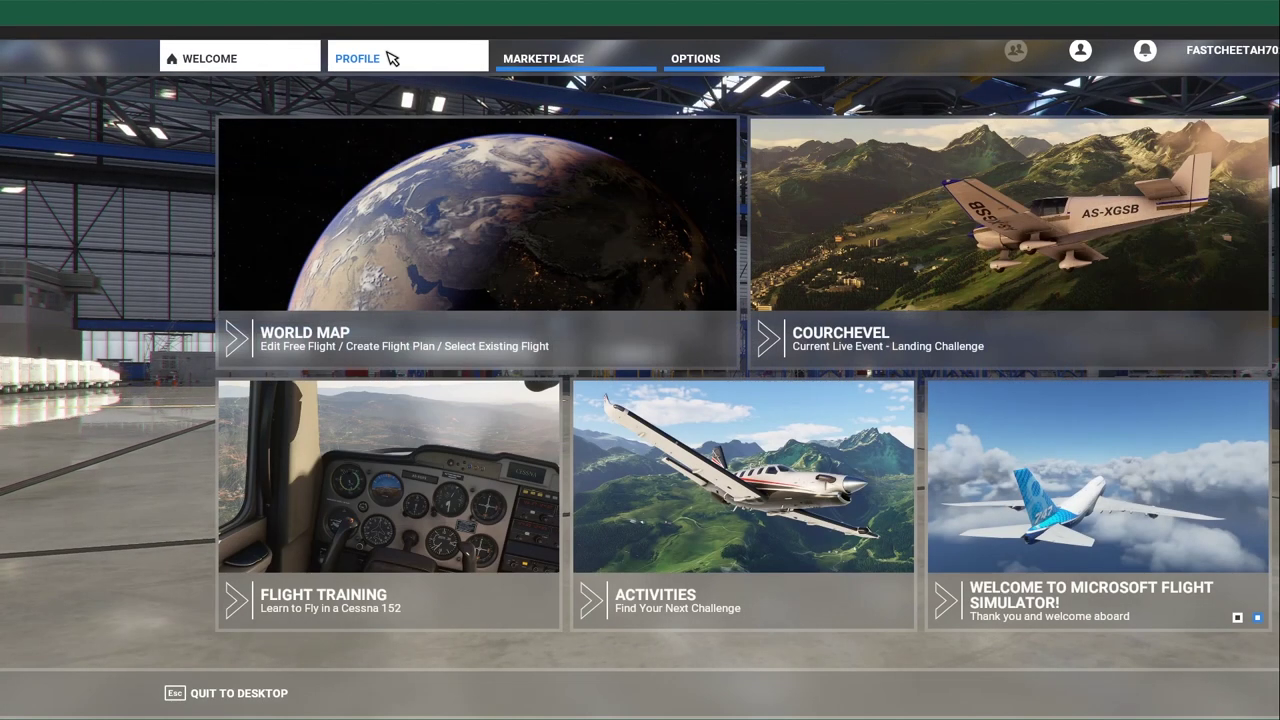
{"action": "left_click", "coordinate": [390, 58]}
{"action": "left_click", "coordinate": [908, 233]}
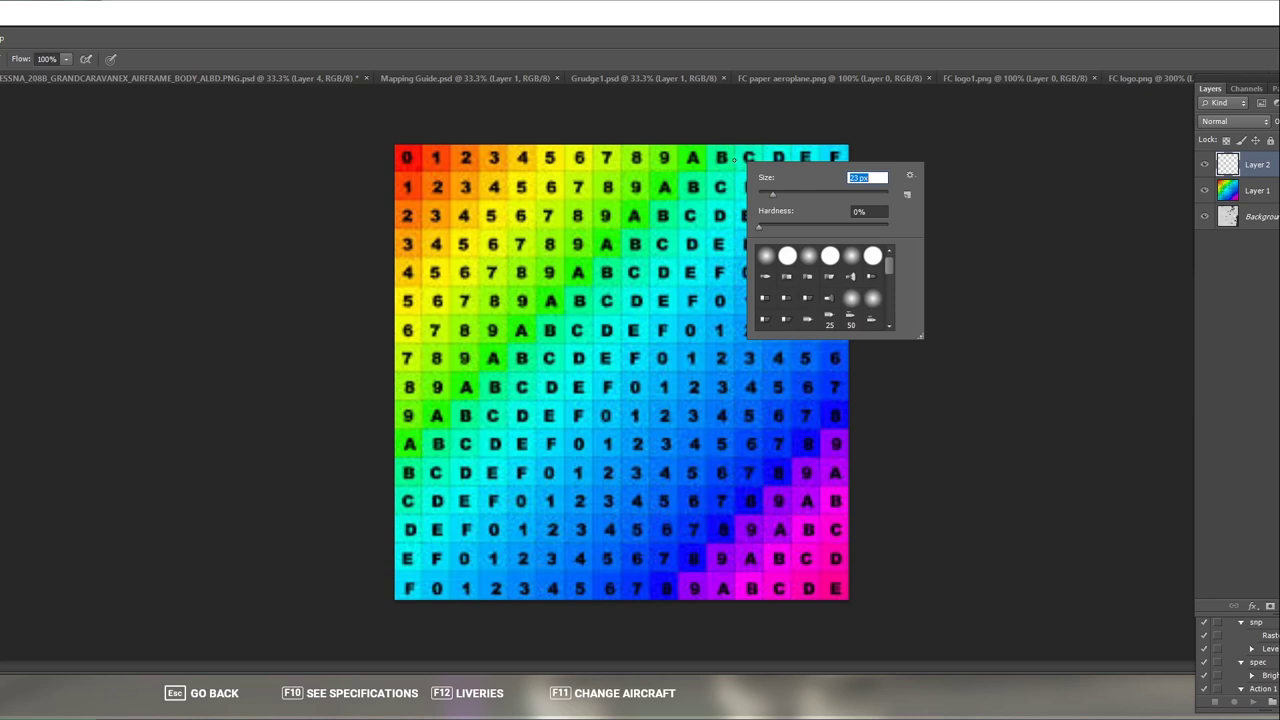
Paint red brush marks along the grid diagonal on Layer 2, then start Save As
{"action": "key", "text": "Return"}
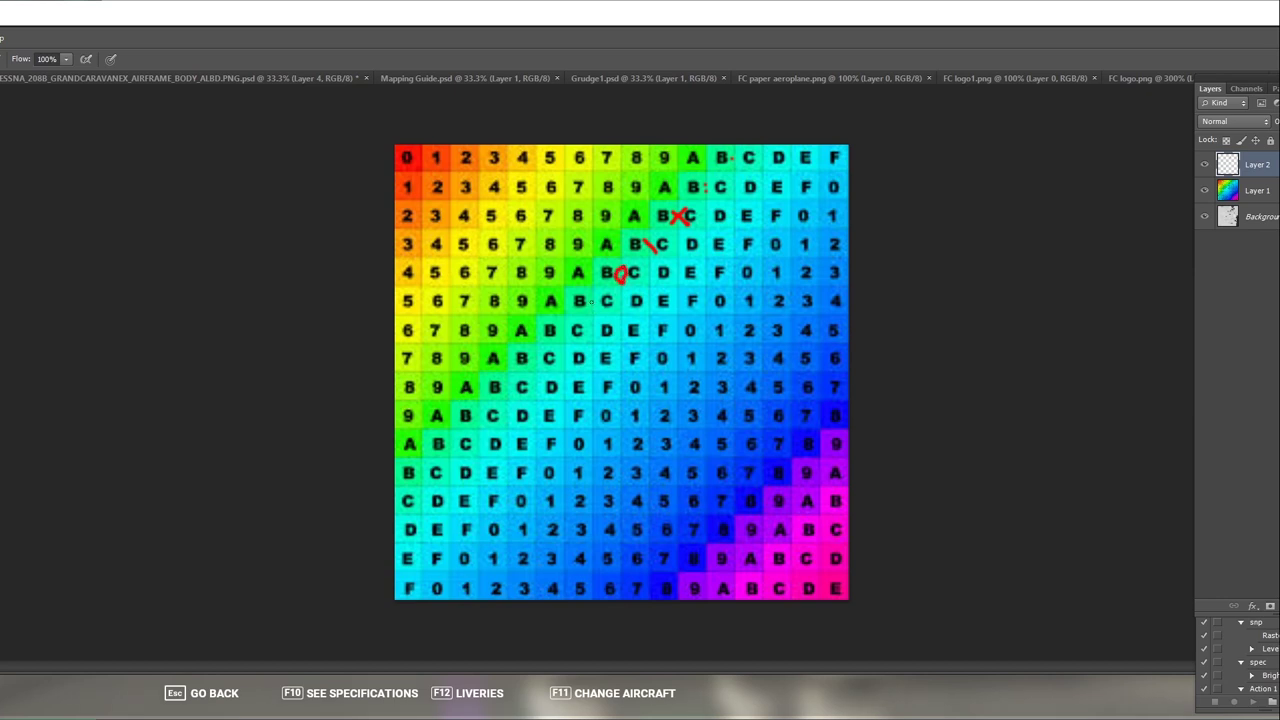
{"action": "left_click_drag", "start_coordinate": [591, 300], "coordinate": [612, 300]}
{"action": "mouse_move", "coordinate": [549, 326]}
{"action": "left_mouse_down"}
{"action": "mouse_move", "coordinate": [569, 337]}
{"action": "mouse_move", "coordinate": [545, 366]}
{"action": "left_mouse_up"}
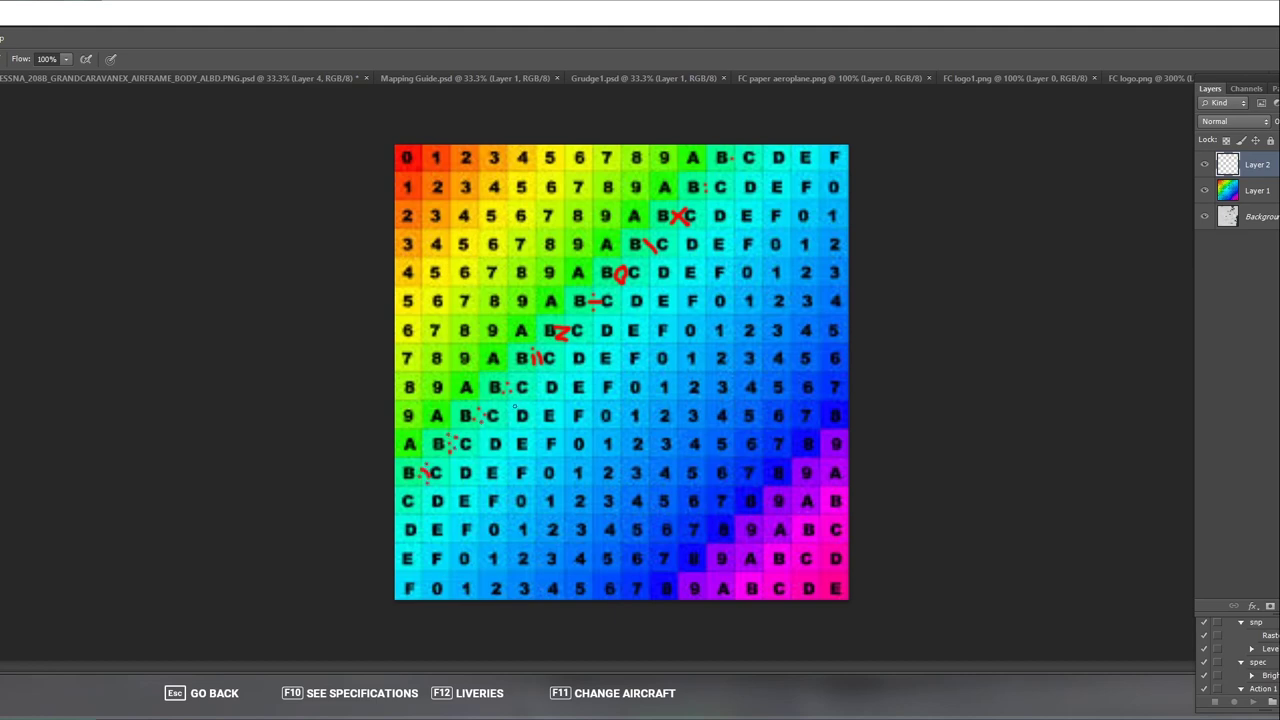
{"action": "key", "text": "ctrl+shift+s"}
Re-save the marked-up texture in DDS format with the current NVIDIA compression settings
{"action": "left_click", "coordinate": [829, 366]}
{"action": "left_click", "coordinate": [829, 449]}
{"action": "key", "text": "Return"}
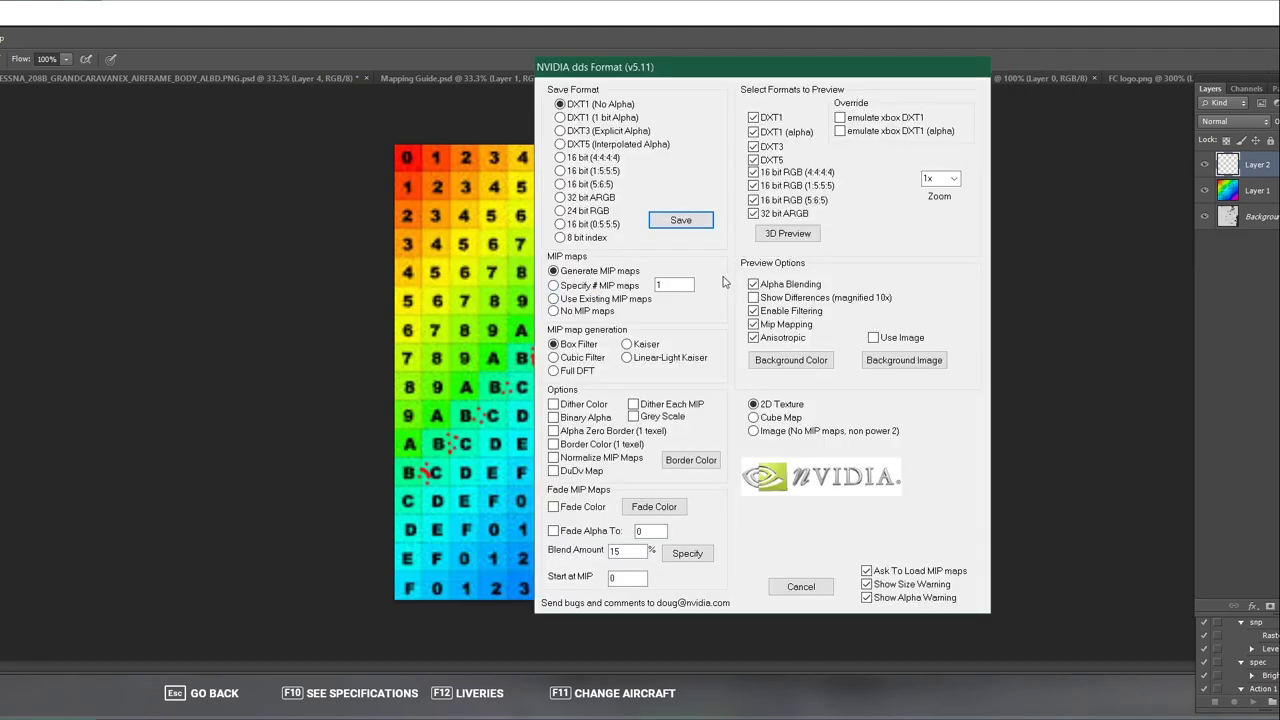
{"action": "left_click", "coordinate": [681, 220]}
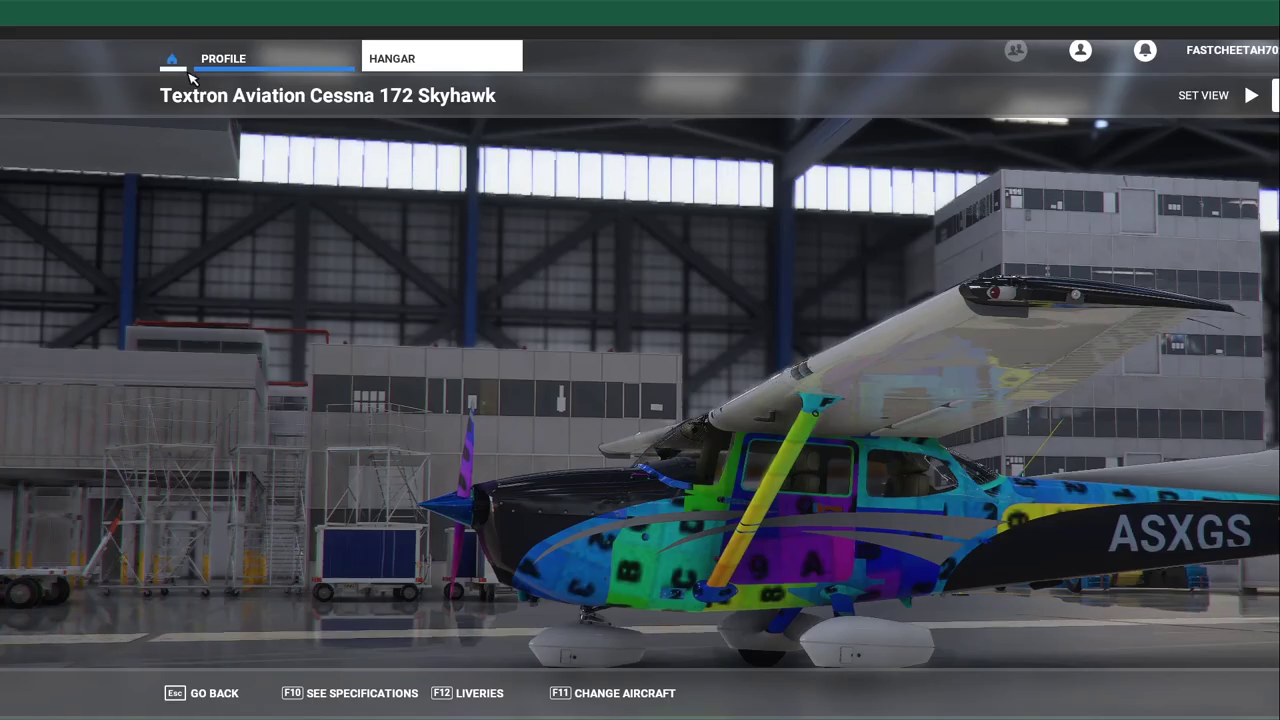
Reopen My Hangar through Home and Profile to check the updated Cessna texture
{"action": "left_click", "coordinate": [172, 60]}
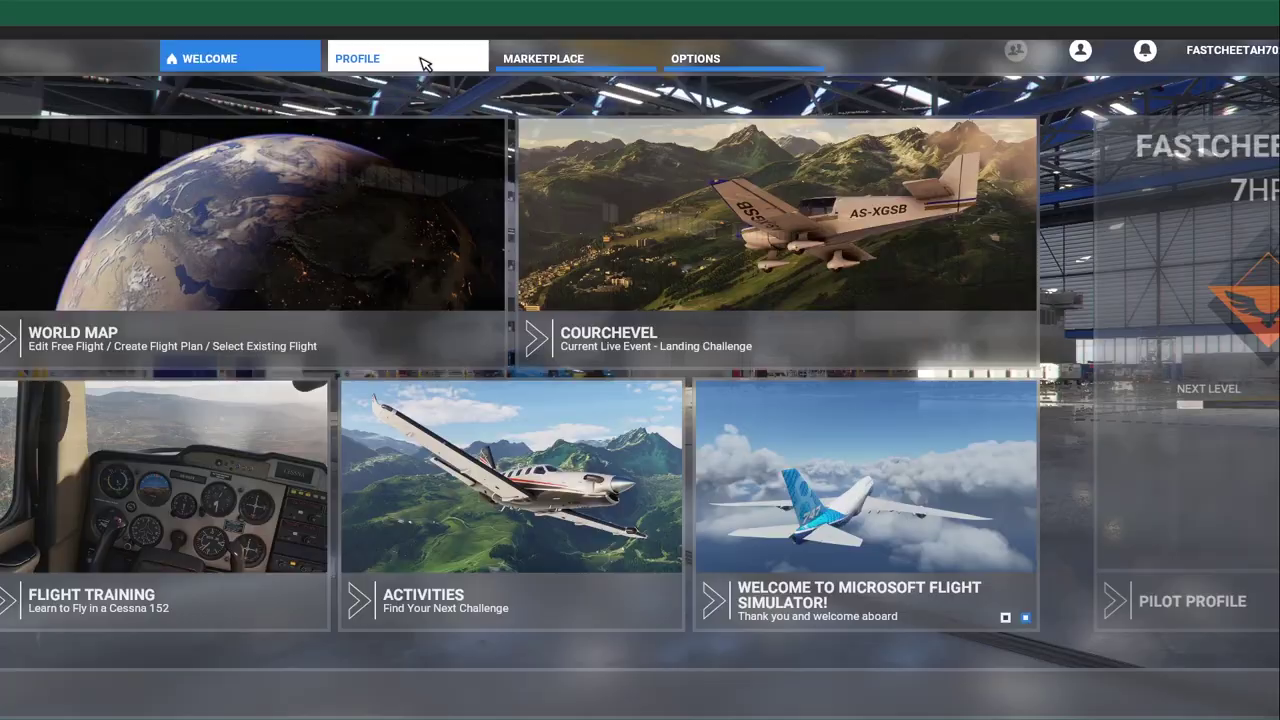
{"action": "left_click", "coordinate": [423, 62]}
{"action": "left_click", "coordinate": [915, 203]}
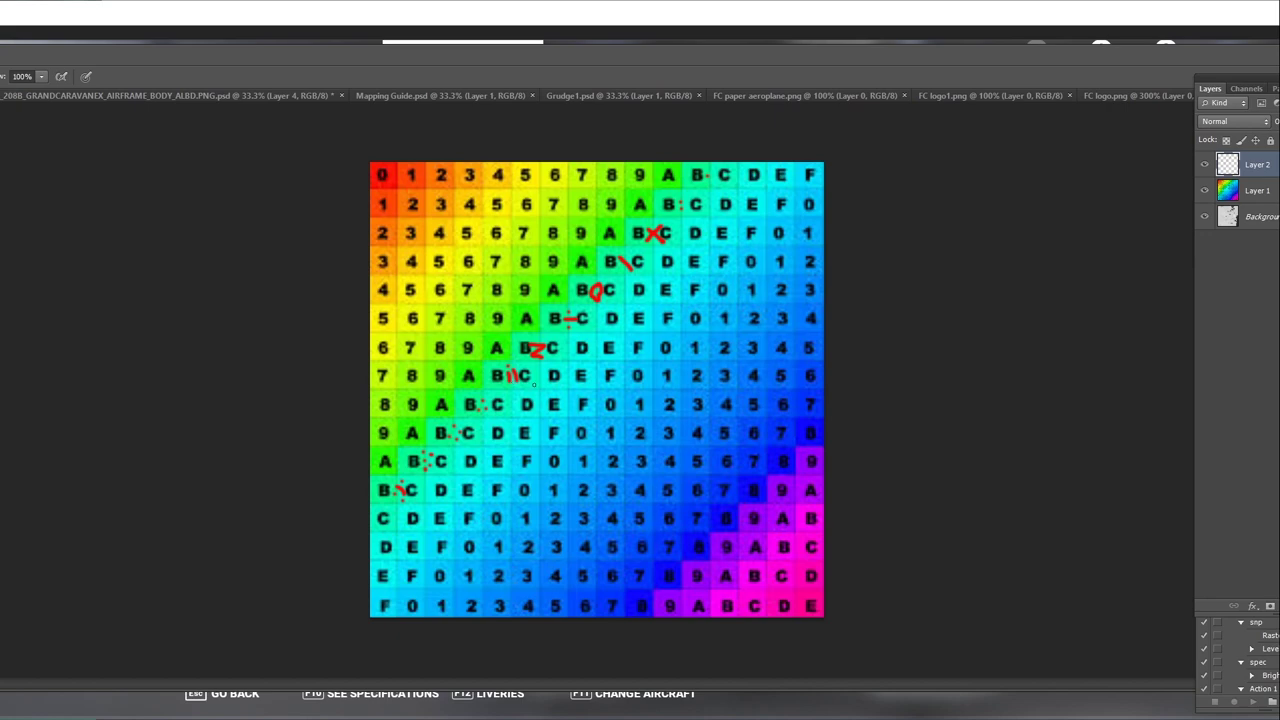
Paste the FC logo onto the texture, shrink it, and move it to row 4's B:C cell
{"action": "key", "text": "ctrl+Tab"}
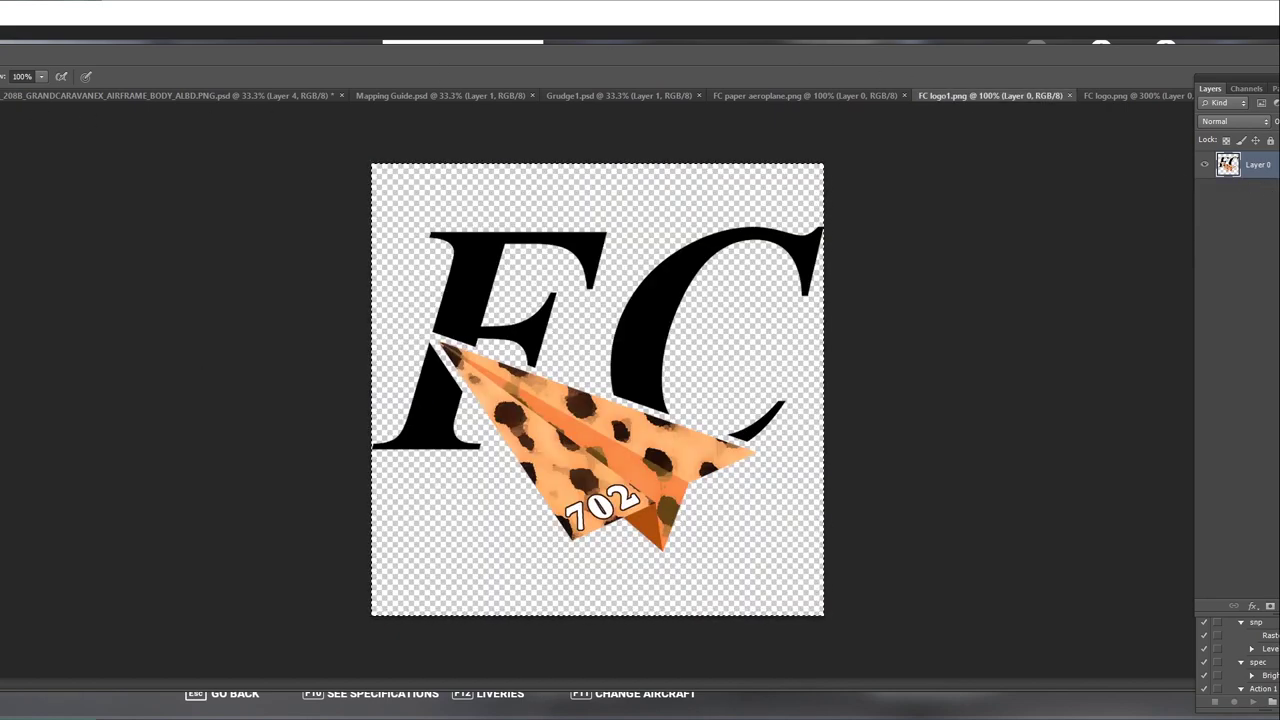
{"action": "key", "text": "ctrl+shift+Tab"}
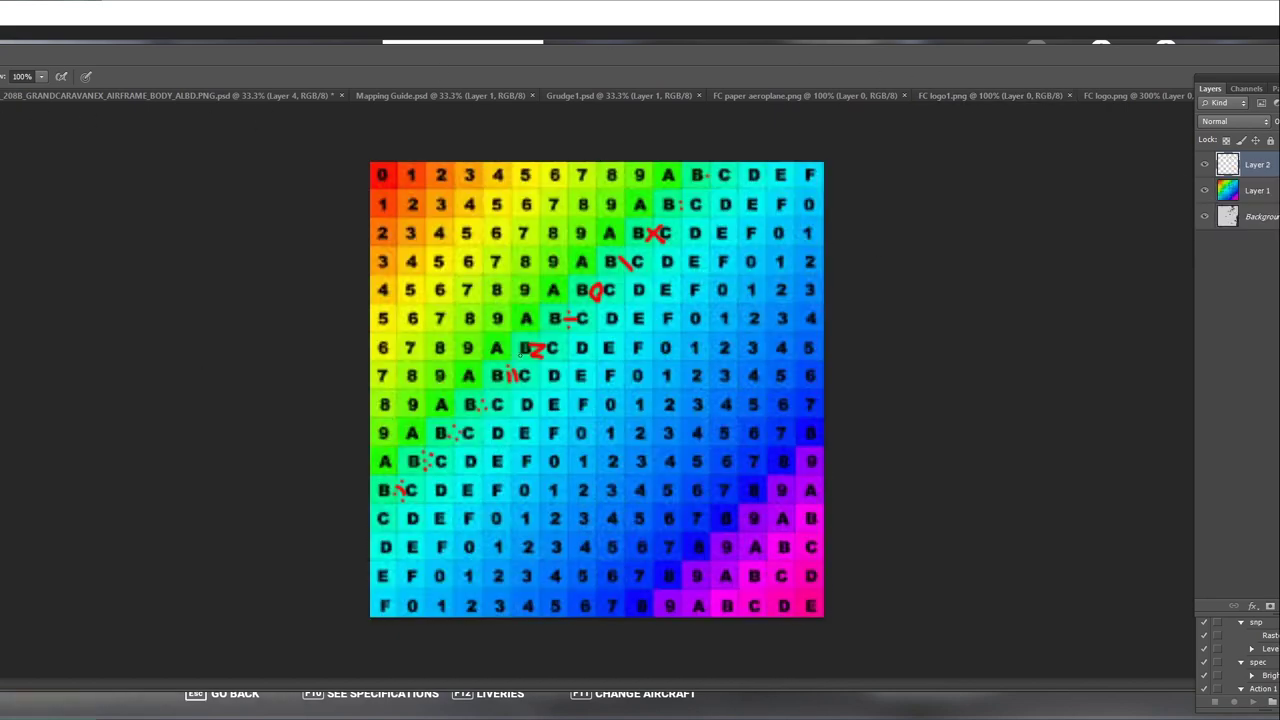
{"action": "key", "text": "ctrl+v"}
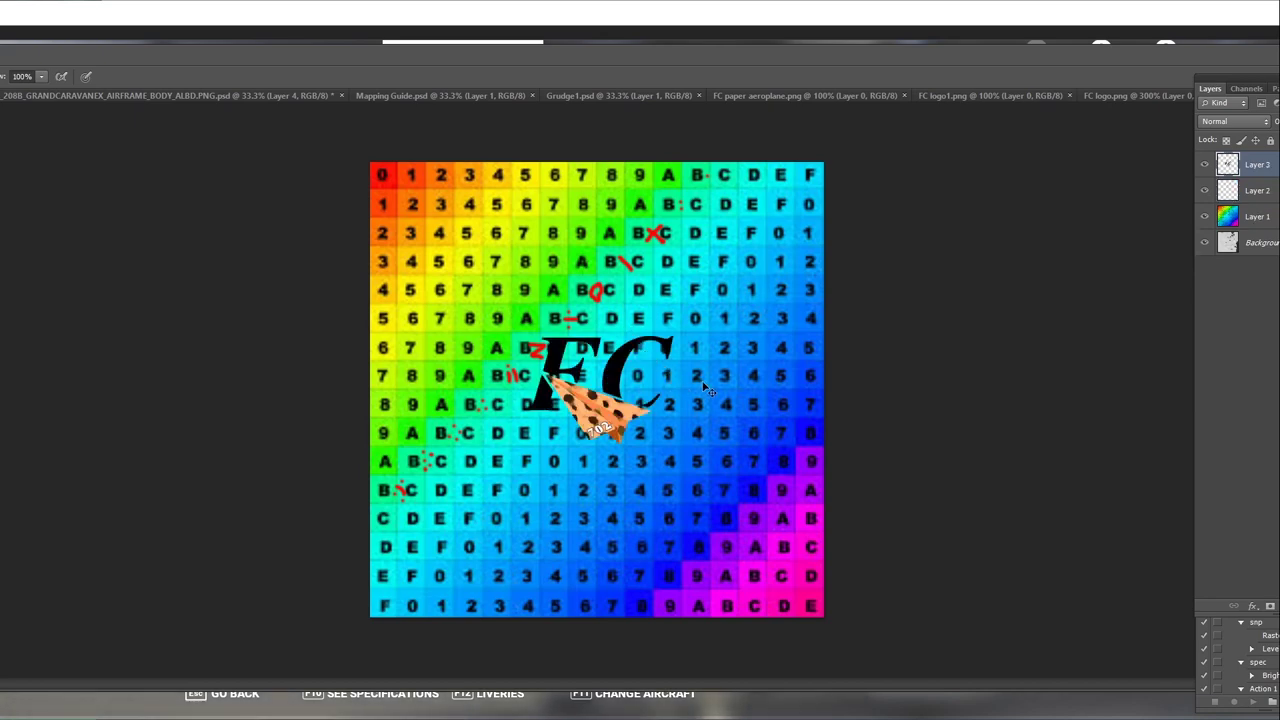
{"action": "key", "text": "ctrl+t"}
{"action": "left_click_drag", "start_coordinate": [688, 328], "coordinate": [590, 390]}
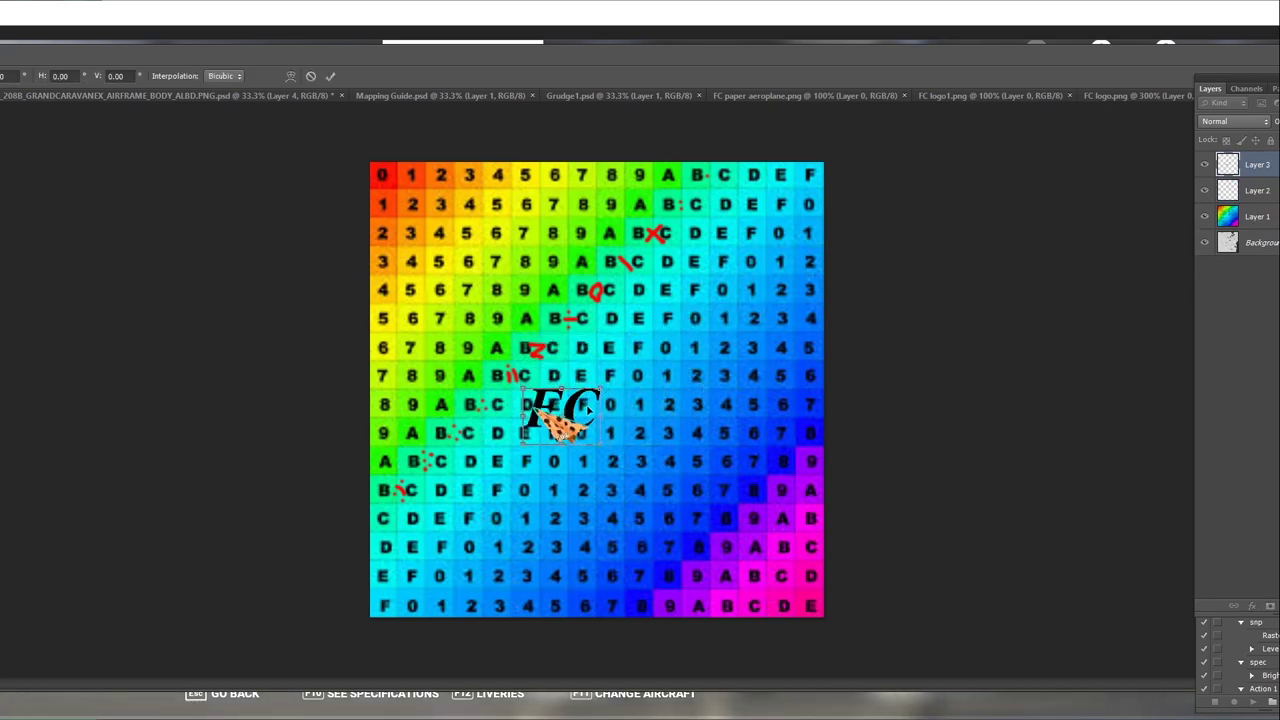
{"action": "key", "text": "Return"}
{"action": "scroll", "coordinate": [439, 412], "scroll_direction": "up", "scroll_amount": 3}
{"action": "left_click_drag", "start_coordinate": [459, 455], "coordinate": [554, 374]}
Hide the grid and red-mark layers, then save the texture as DDS over the existing file
{"action": "left_click", "coordinate": [1206, 217]}
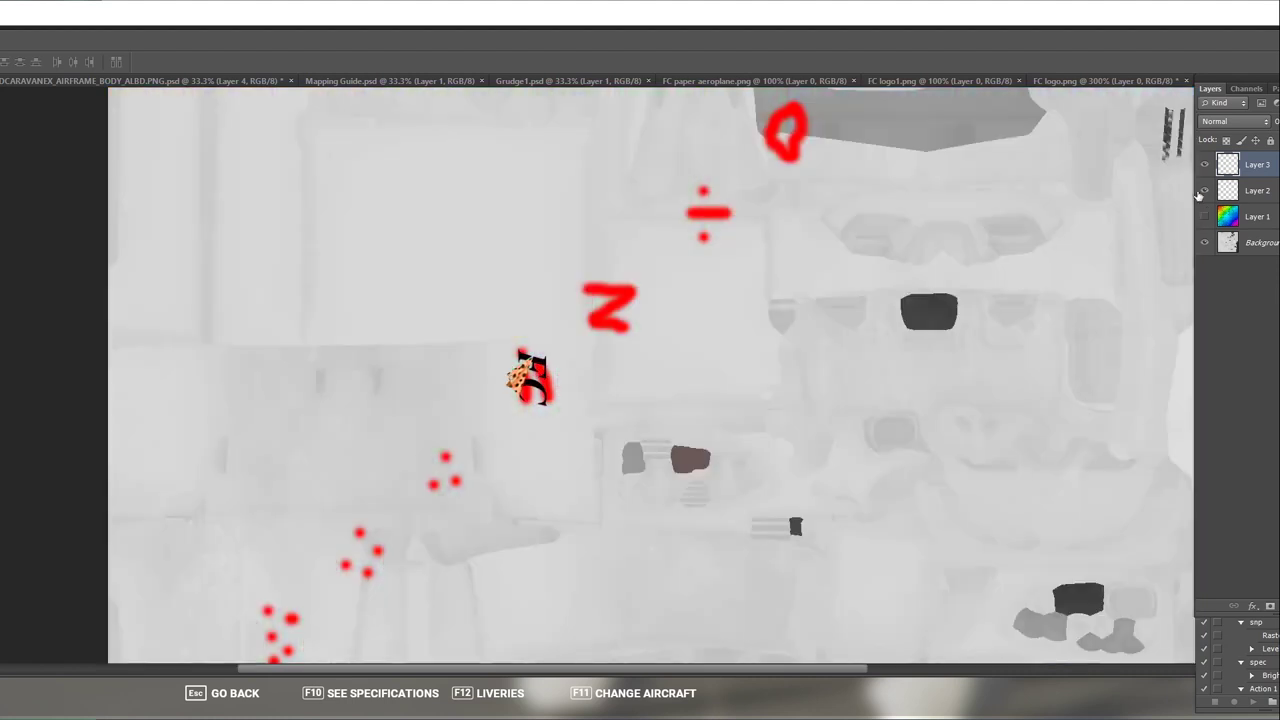
{"action": "left_click", "coordinate": [1206, 195]}
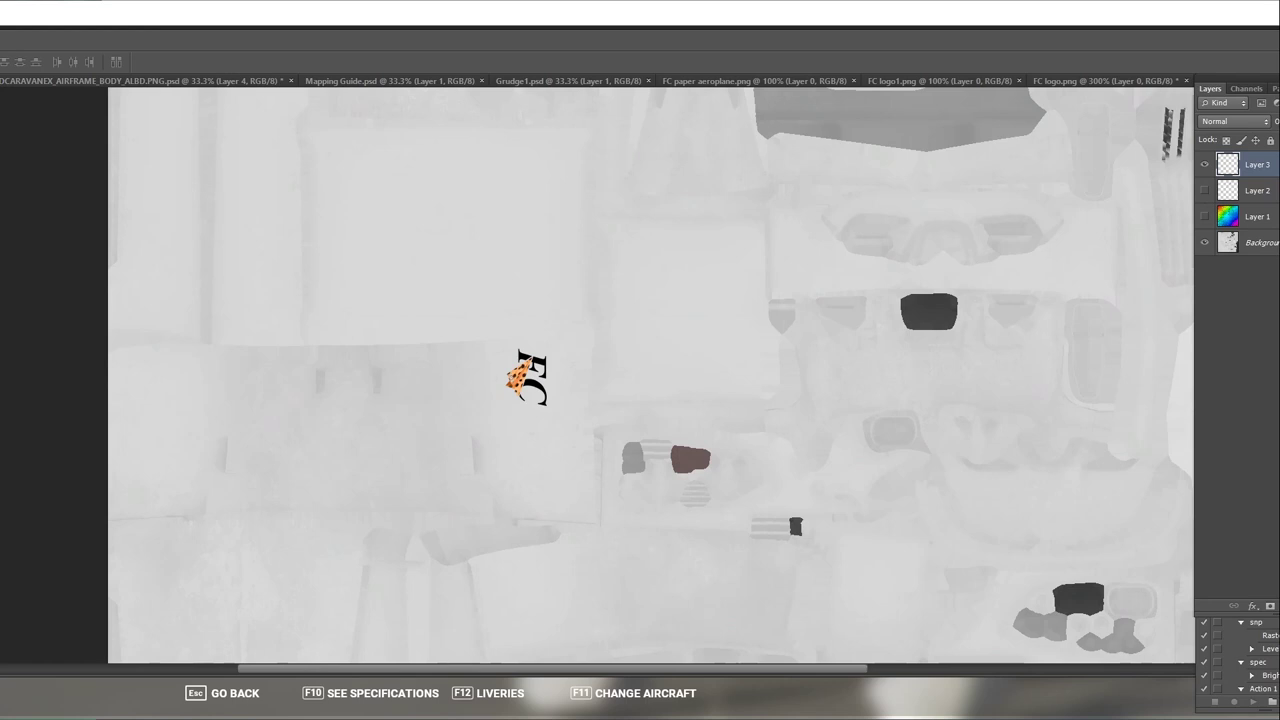
{"action": "key", "text": "ctrl+shift+s"}
{"action": "left_click", "coordinate": [830, 390]}
{"action": "left_click", "coordinate": [830, 447]}
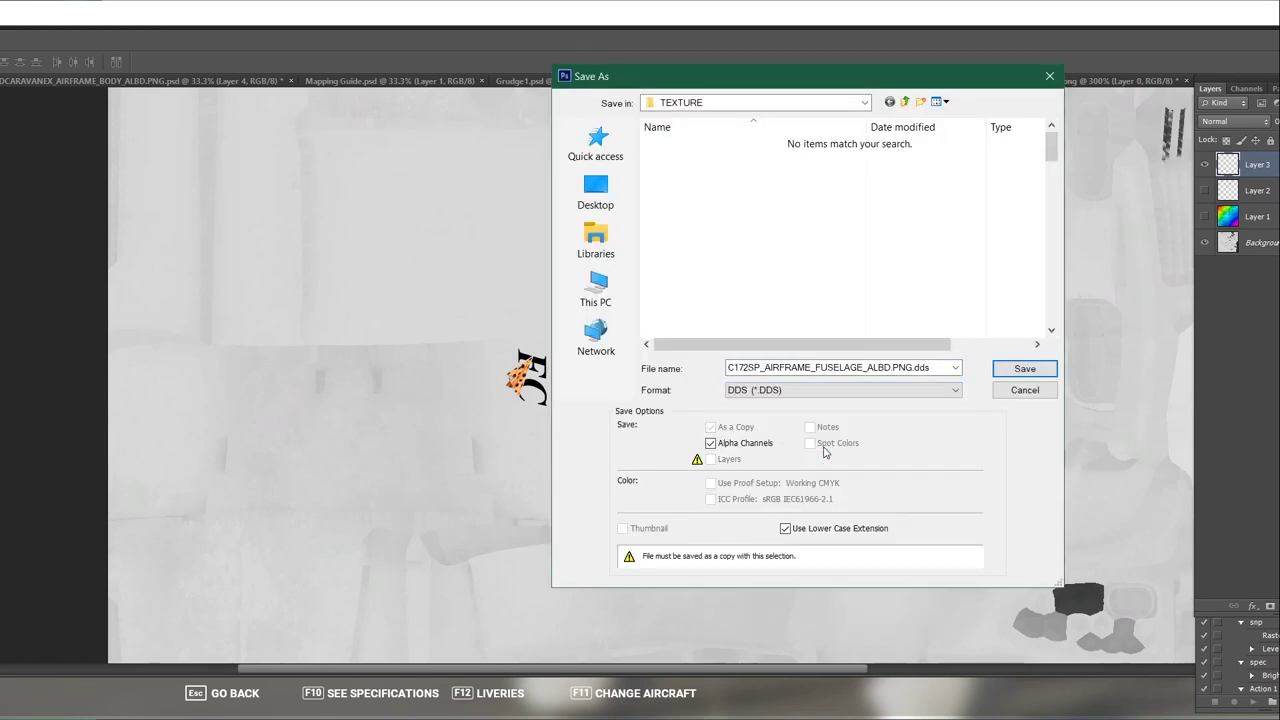
{"action": "left_click", "coordinate": [1024, 369]}
{"action": "left_click", "coordinate": [497, 294]}
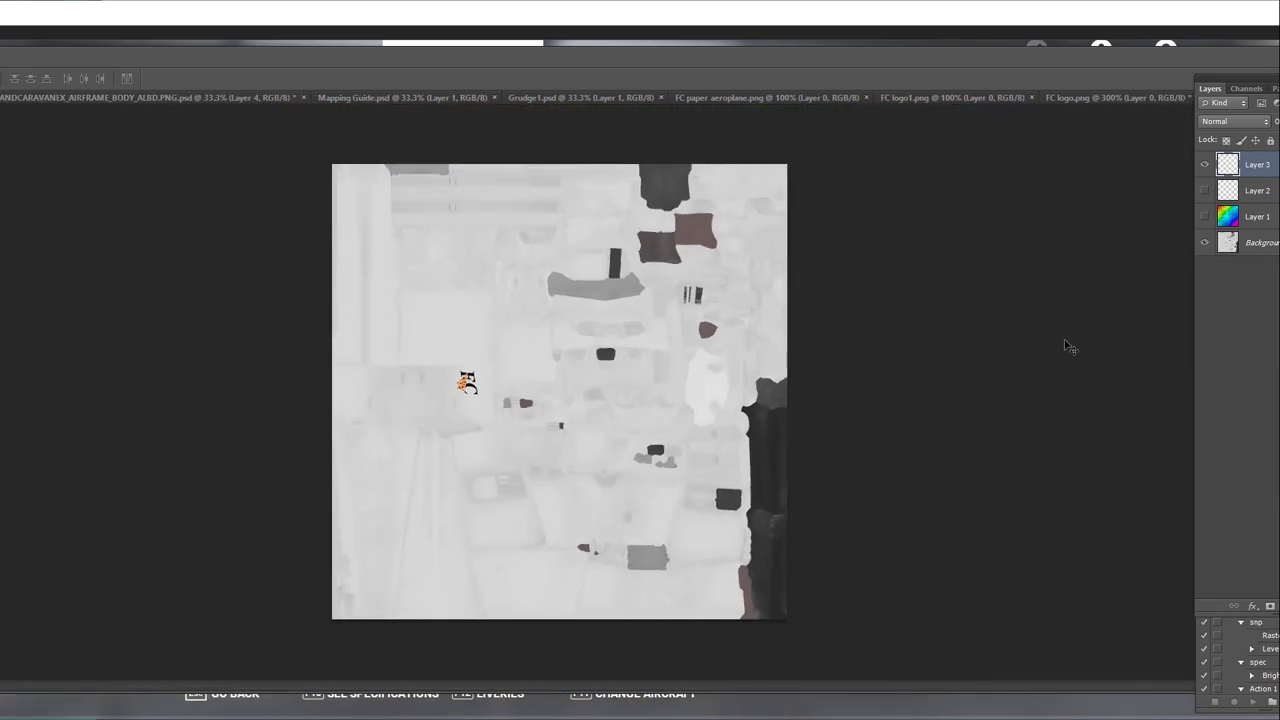
Paste the grunge image as a new layer in Overlay blend mode and inspect it zoomed
{"action": "key", "text": "ctrl+v"}
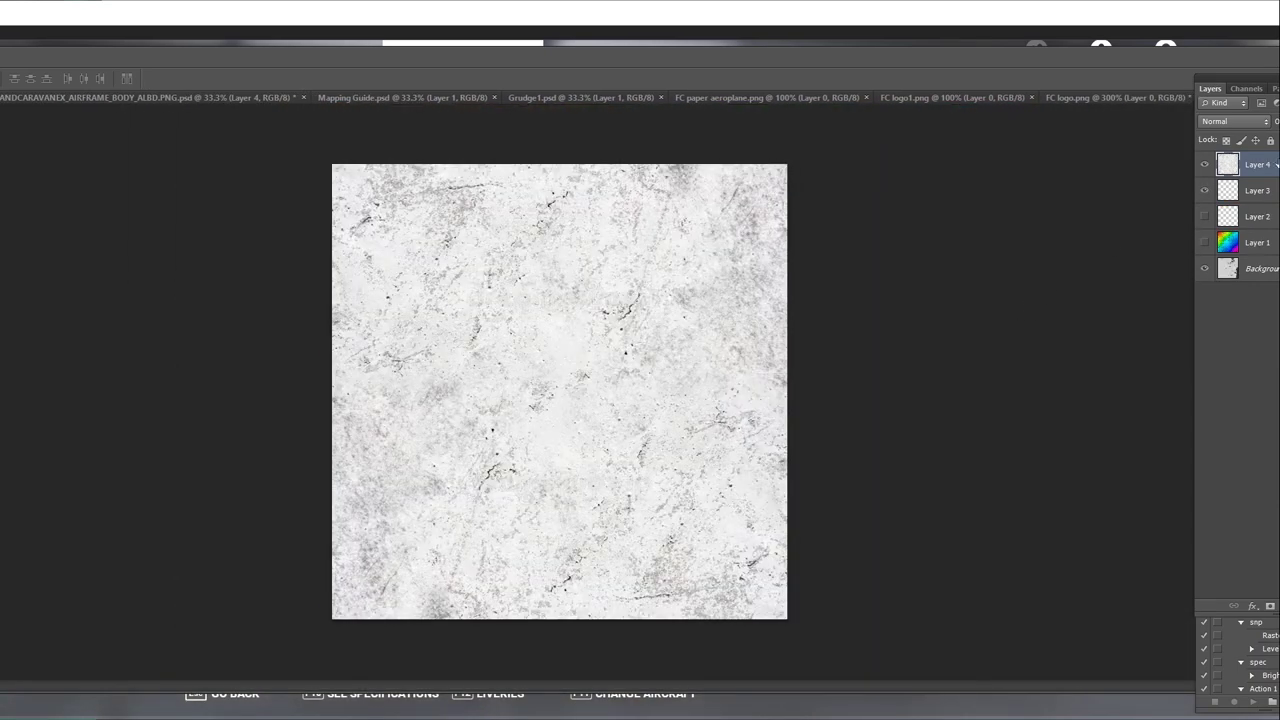
{"action": "left_click", "coordinate": [1265, 121]}
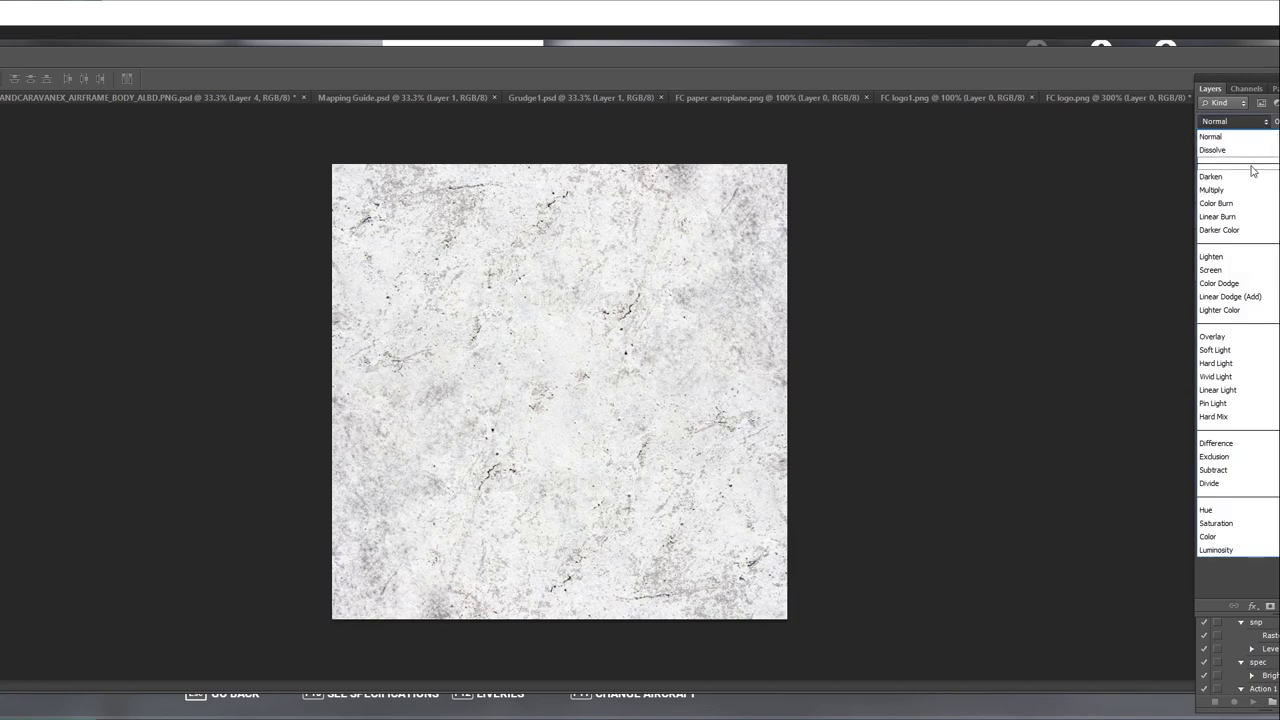
{"action": "left_click", "coordinate": [1236, 337]}
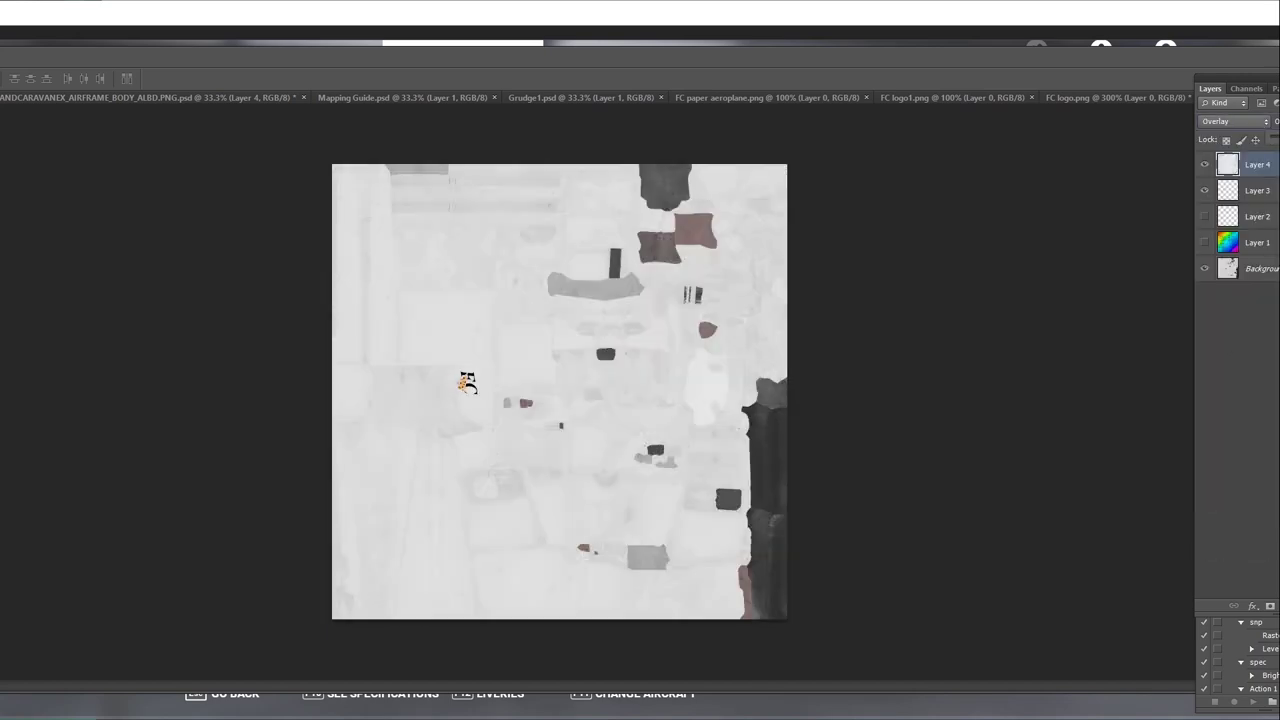
{"action": "key", "text": "ctrl+plus"}
{"action": "key", "text": "ctrl+plus"}
{"action": "key", "text": "ctrl+plus"}
{"action": "key", "text": "ctrl+plus"}
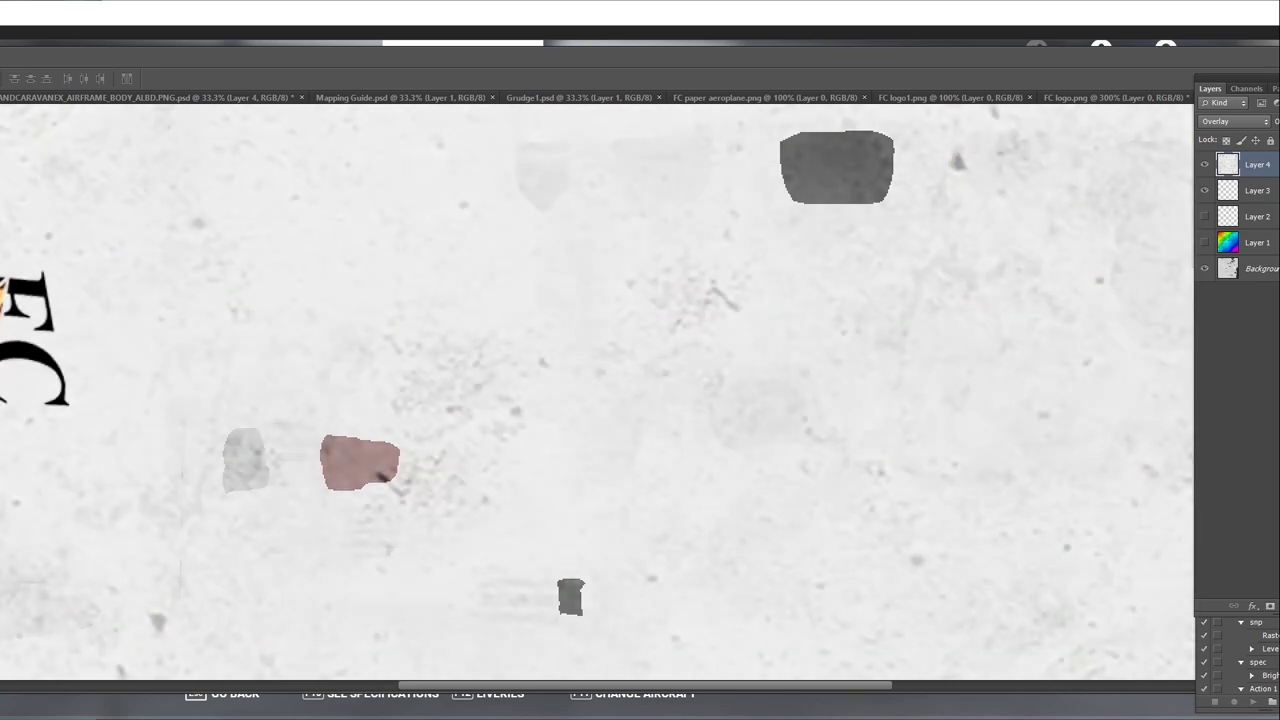
{"action": "key", "text": "ctrl+0"}
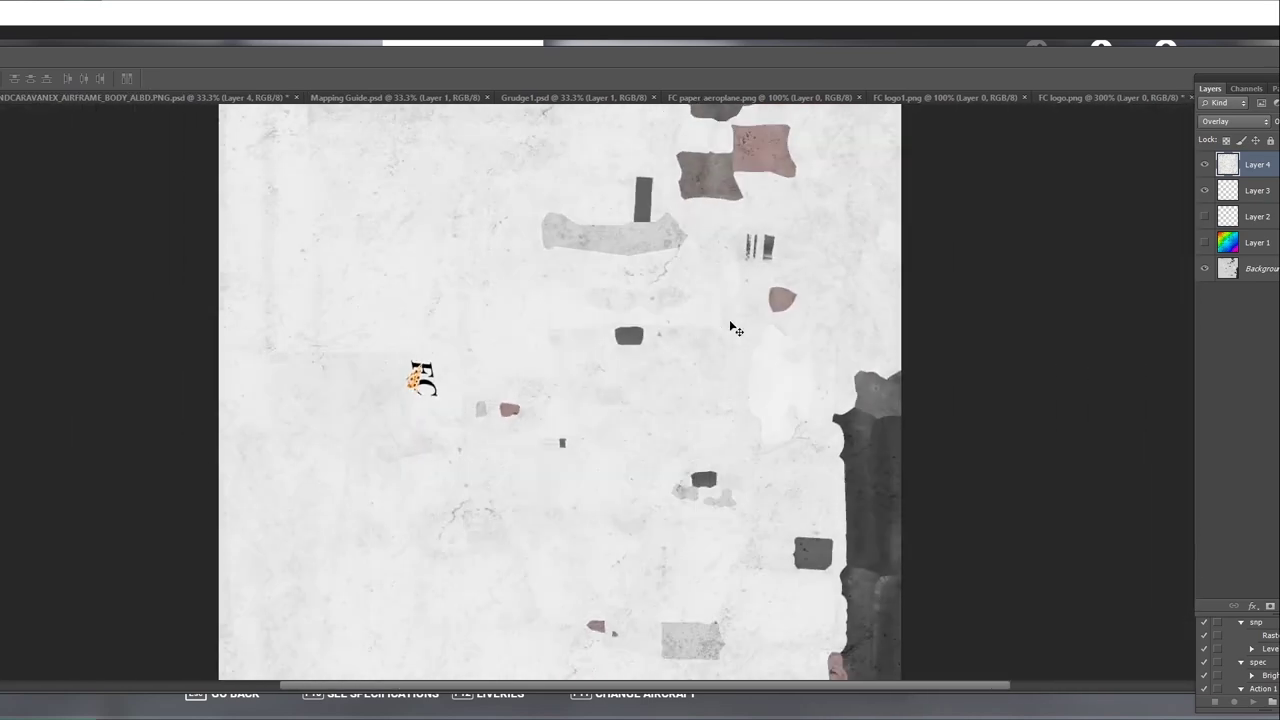
{"action": "key", "text": "ctrl+minus"}
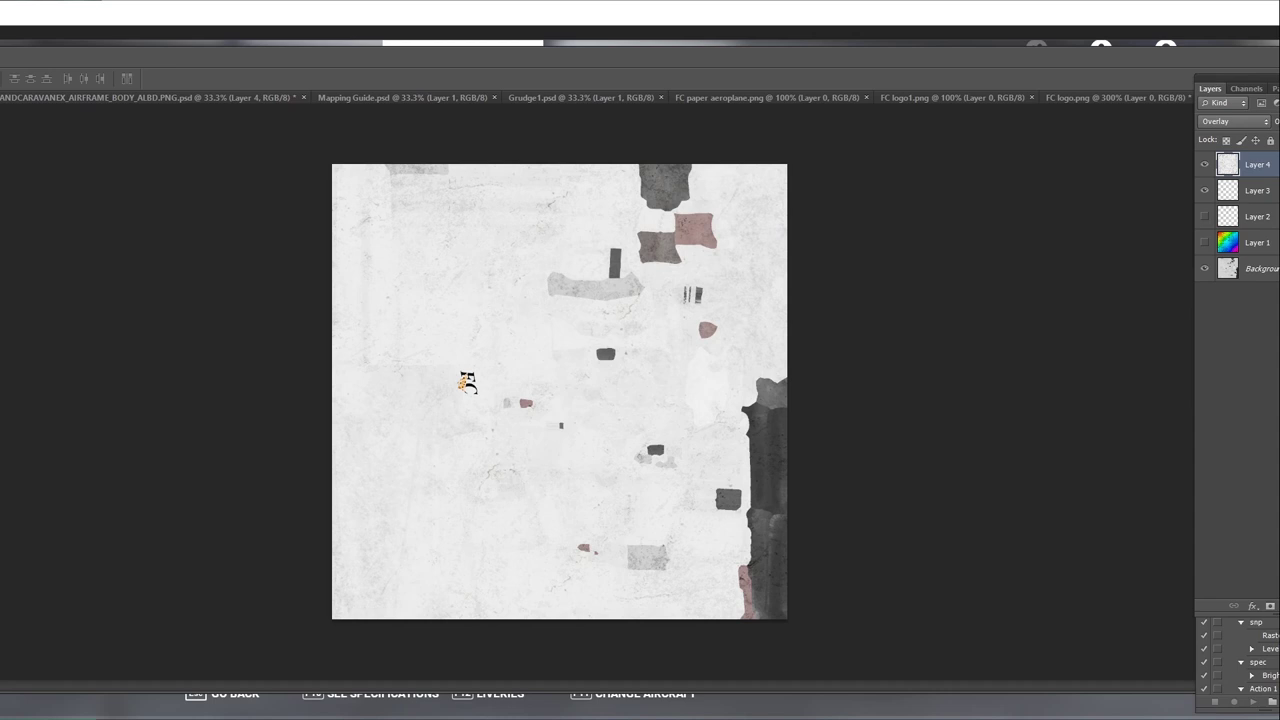
{"action": "key", "text": "ctrl+shift+s"}
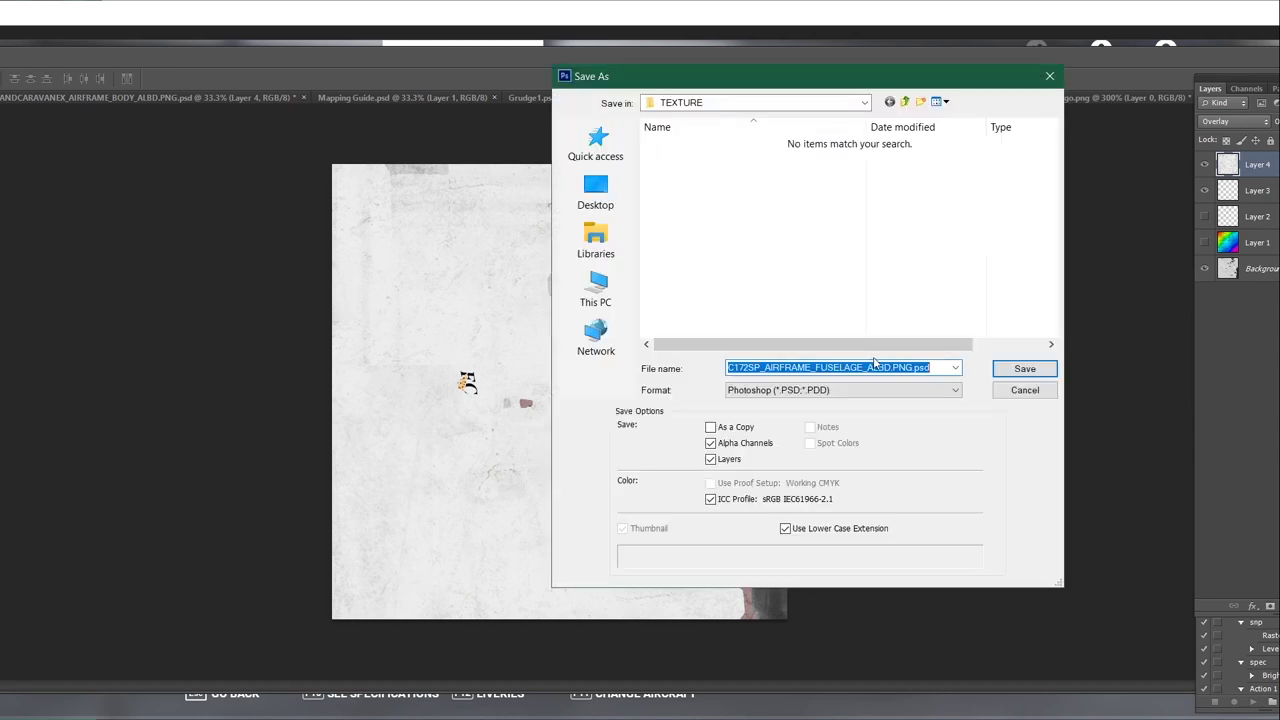
Choose DDS (*.DDS) as the save format for the grunge-overlaid texture
{"action": "left_click", "coordinate": [822, 392]}
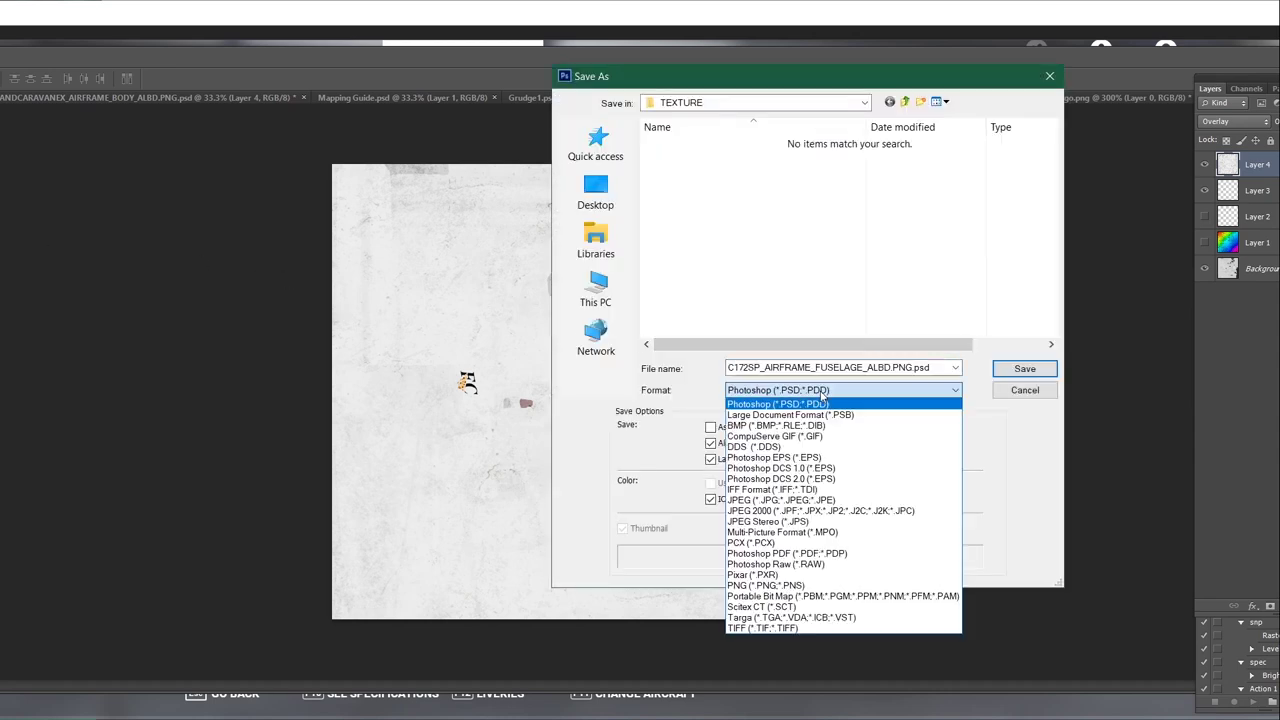
{"action": "left_click", "coordinate": [808, 446]}
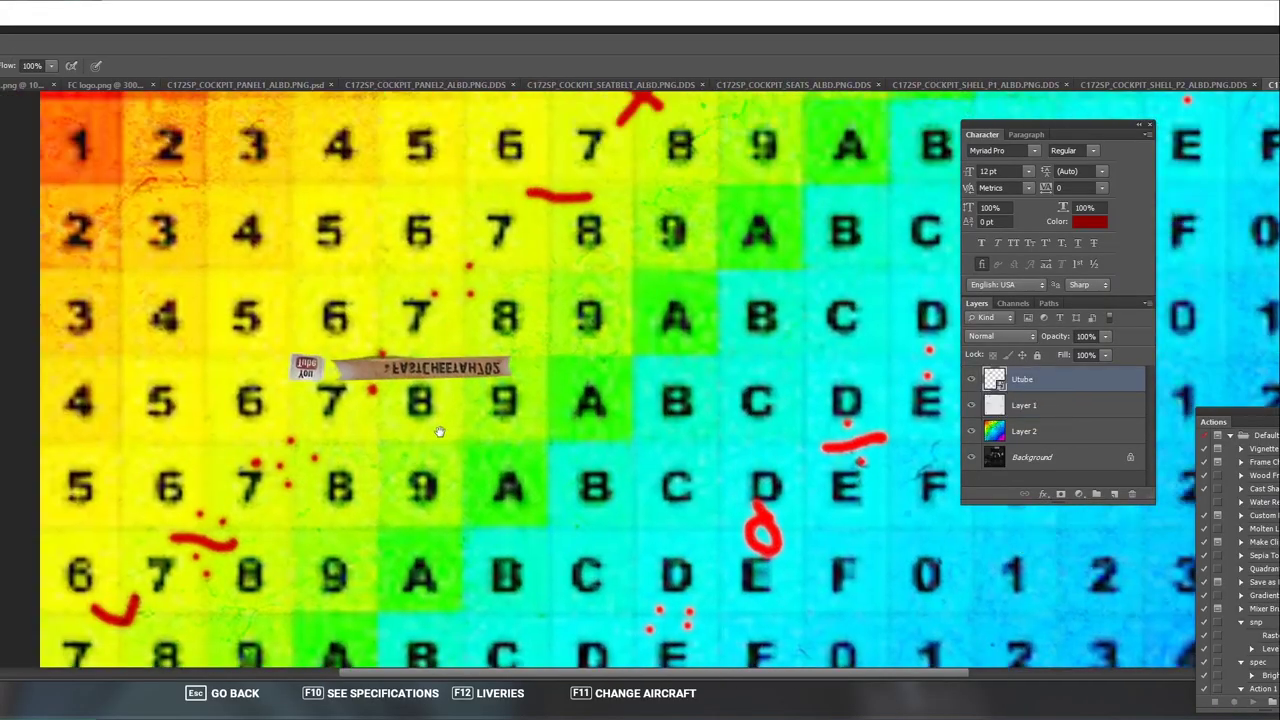
Resize and reposition the YouTube banner, then nudge the dog photo slightly right
{"action": "left_click_drag", "start_coordinate": [183, 322], "coordinate": [270, 335]}
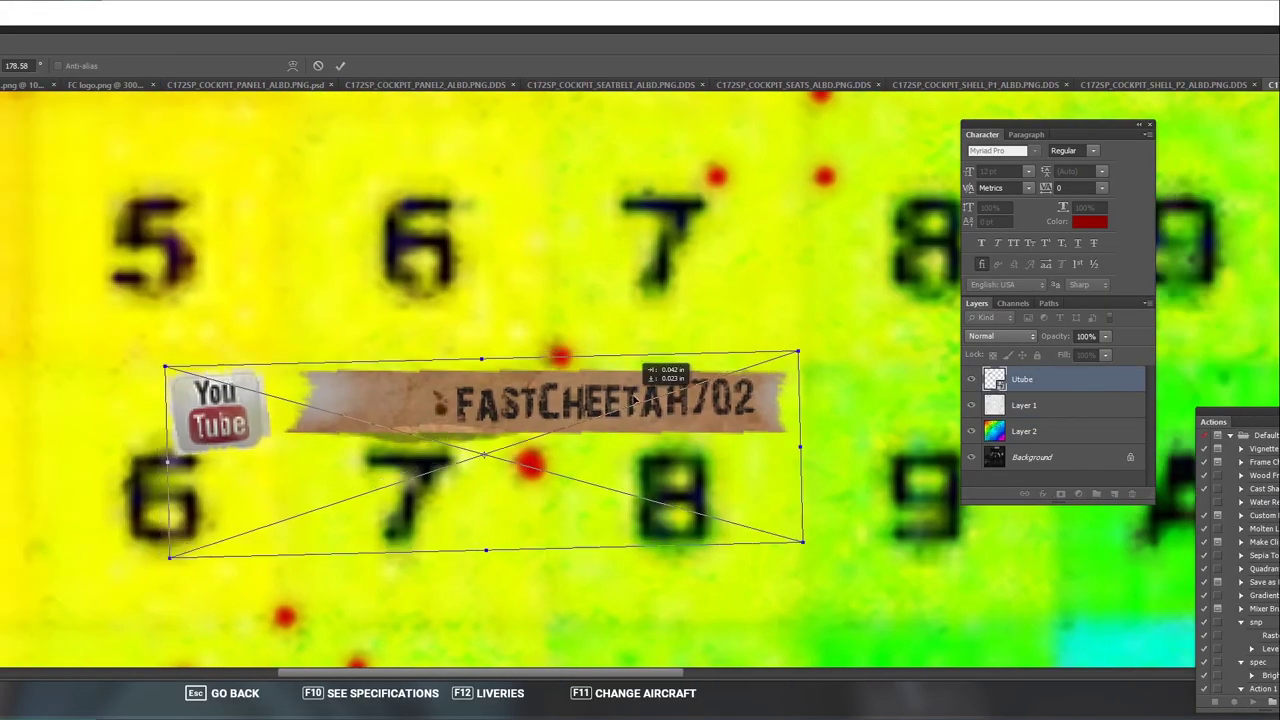
{"action": "mouse_move", "coordinate": [636, 400]}
{"action": "left_mouse_down"}
{"action": "mouse_move", "coordinate": [650, 368]}
{"action": "mouse_move", "coordinate": [640, 385]}
{"action": "left_mouse_up"}
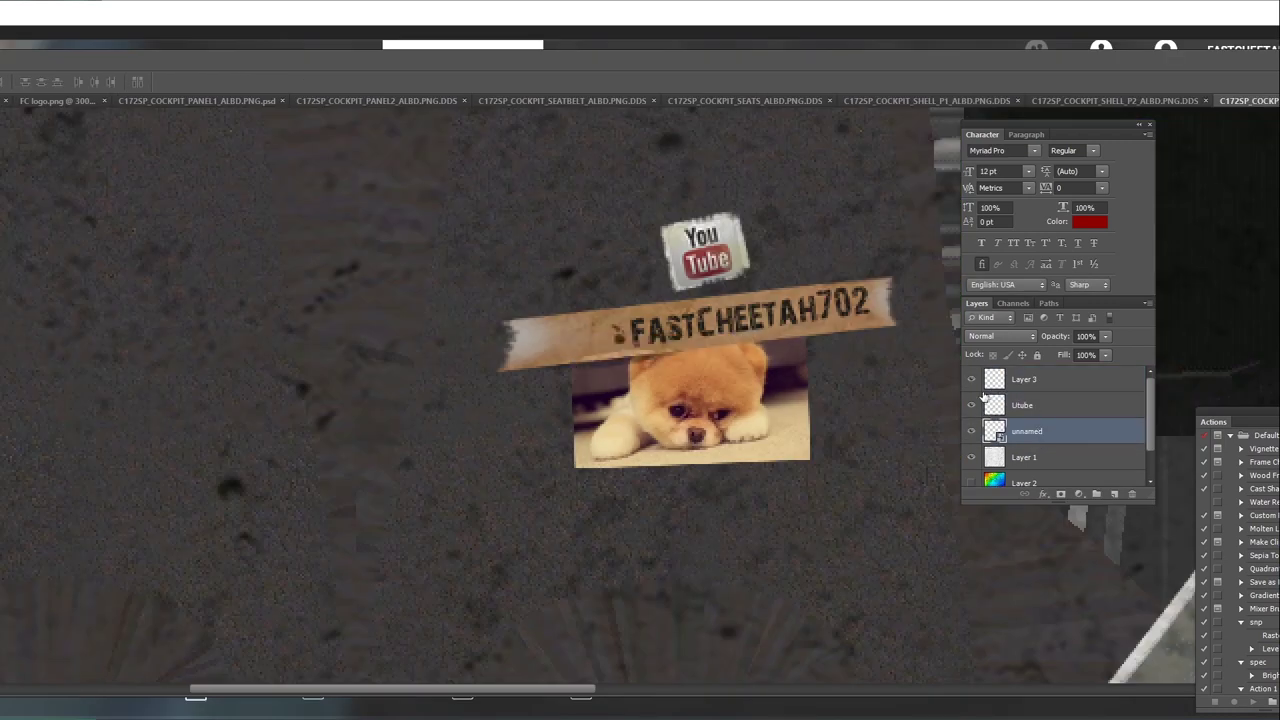
{"action": "left_click_drag", "start_coordinate": [846, 426], "coordinate": [868, 428]}
Duplicate the dog photo layer
{"action": "right_click", "coordinate": [1030, 431]}
{"action": "left_click", "coordinate": [1080, 271]}
{"action": "key", "text": "Return"}
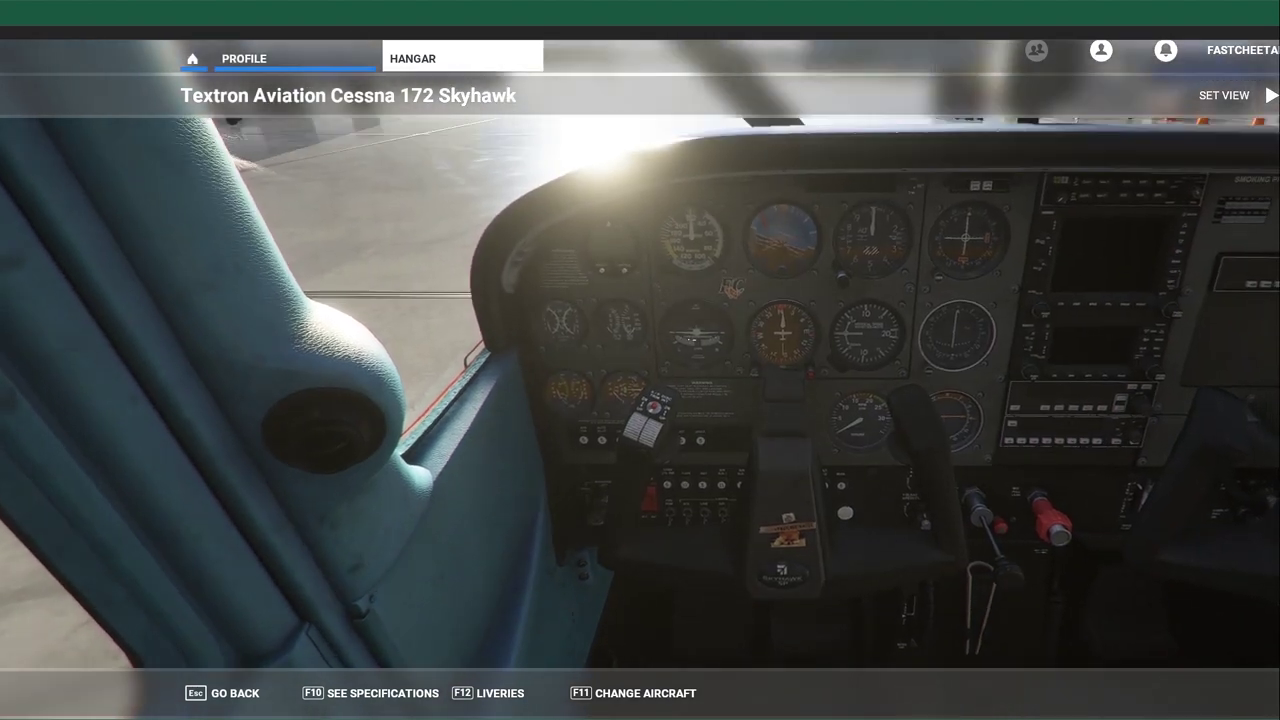
Switch the hangar camera from the cockpit to the exterior view behind the tail
{"action": "key", "text": "alt+space"}
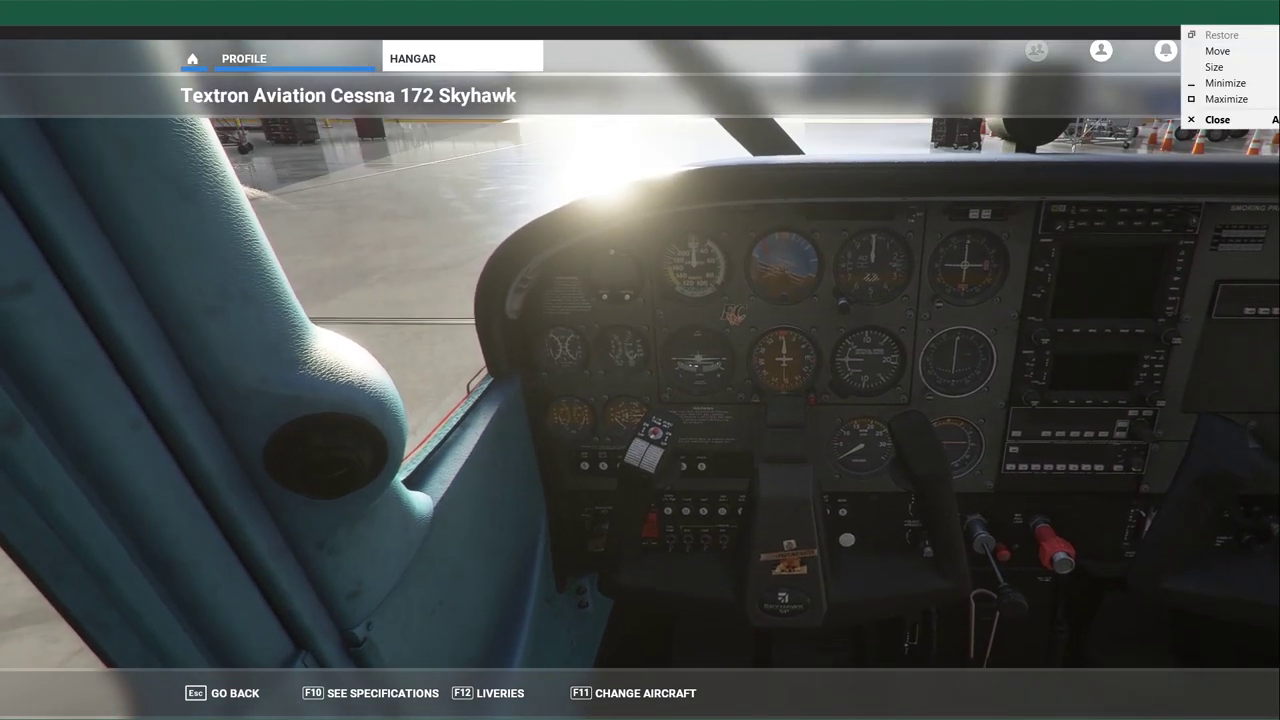
{"action": "key", "text": "Escape"}
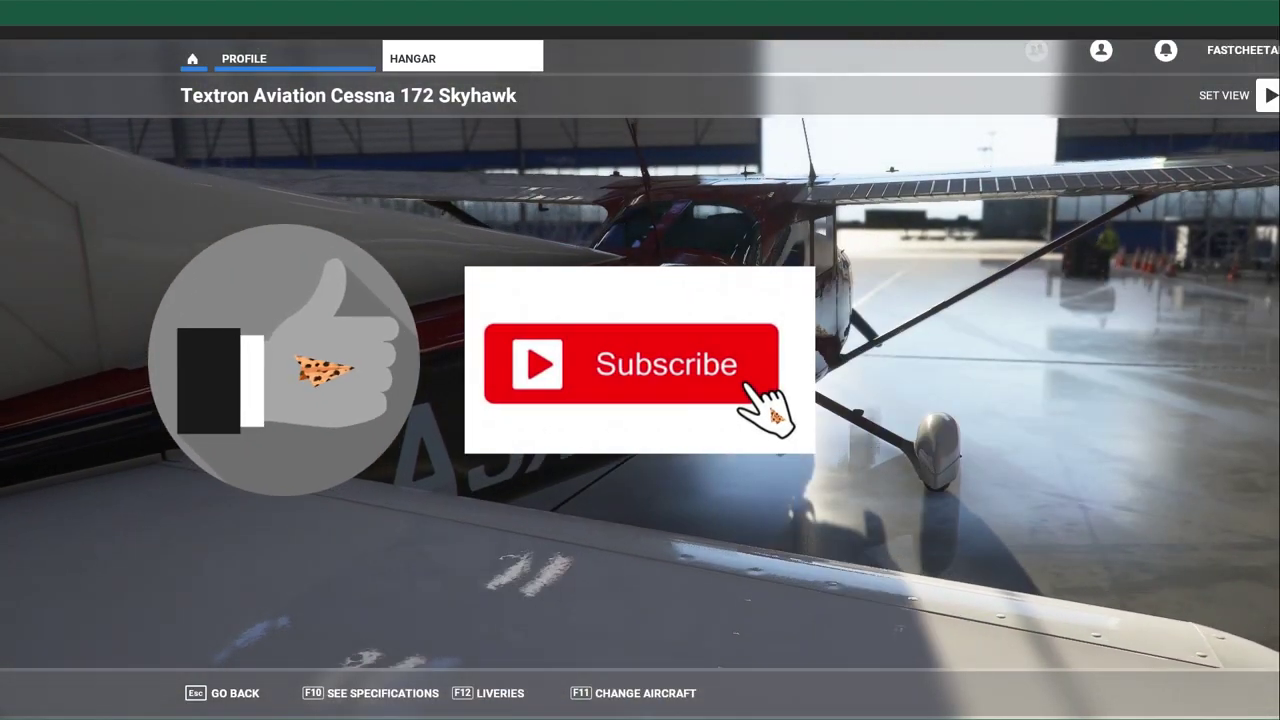